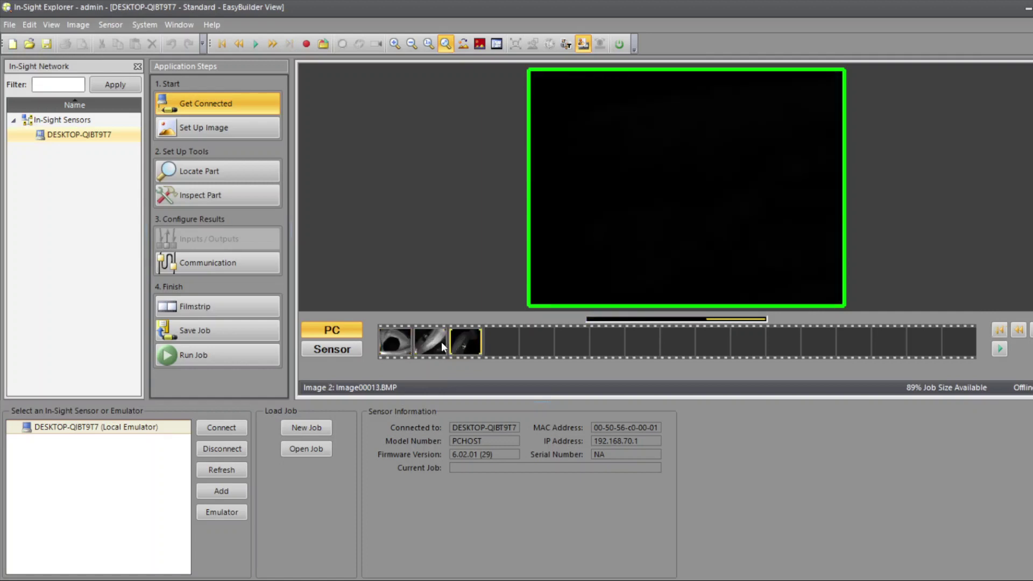
# Preview filmstrip images Image00011 and Image00013, then return to Image00011.BMP
pyautogui.click(395, 341)
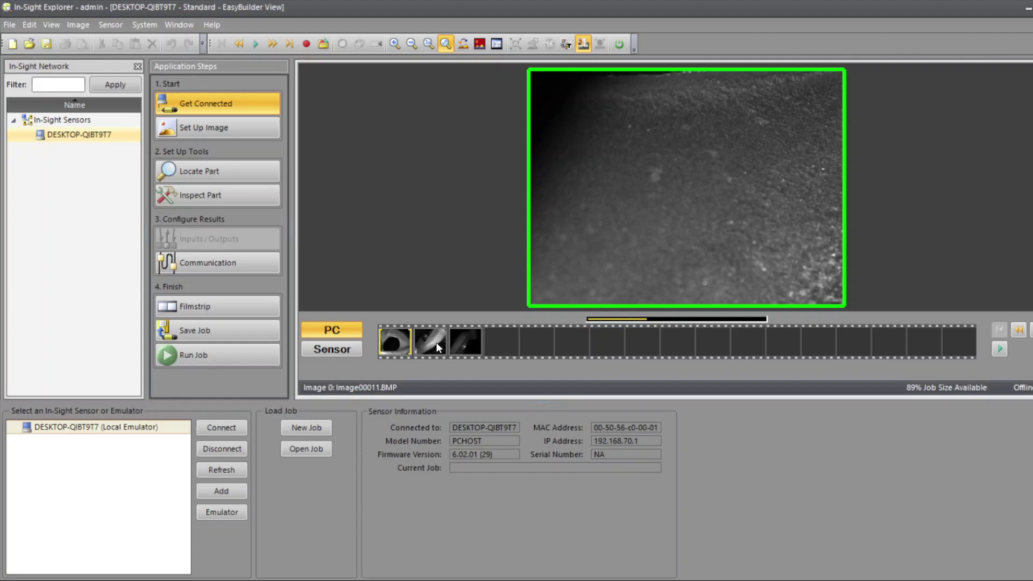
pyautogui.click(453, 347)
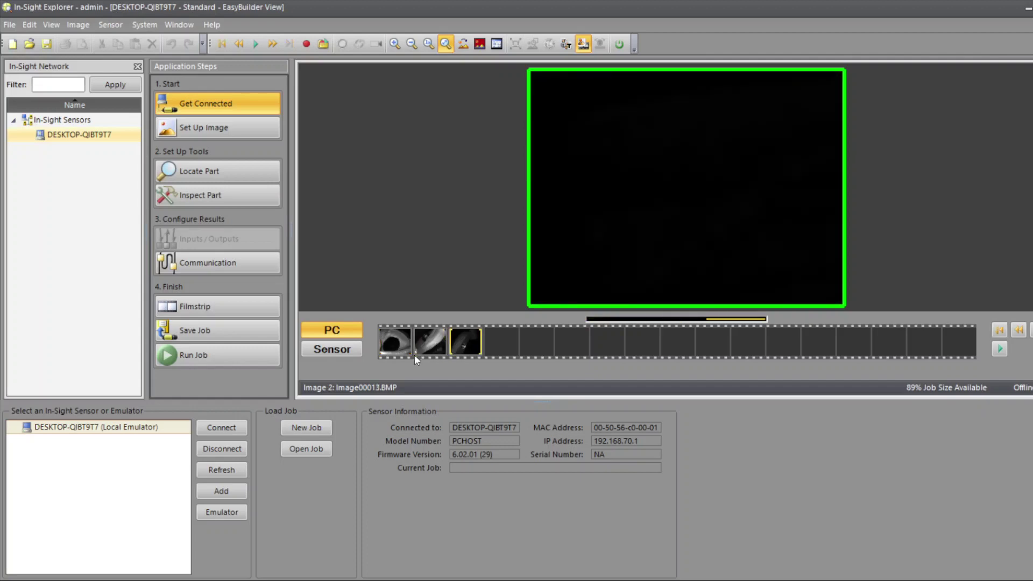
pyautogui.click(398, 345)
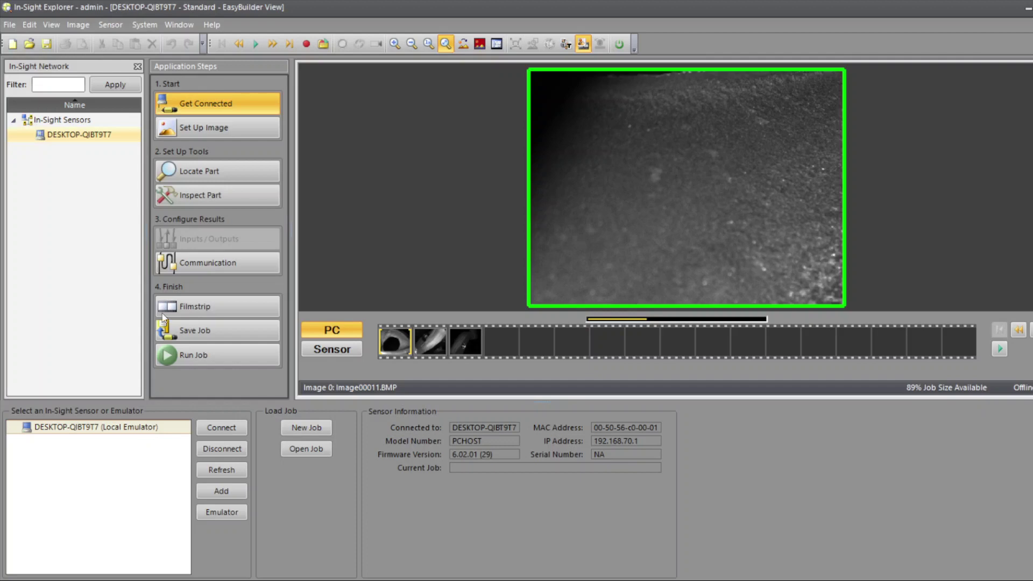
# In System > Options Emulation, delete the old Offline Programming Key and select the Offline Programming Reference string
pyautogui.click(145, 24)
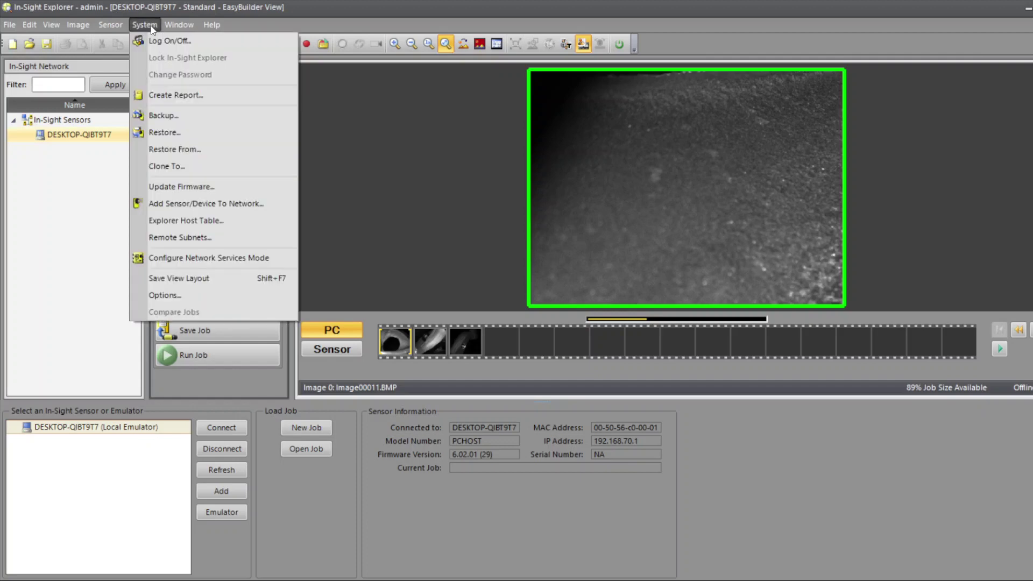
pyautogui.click(207, 296)
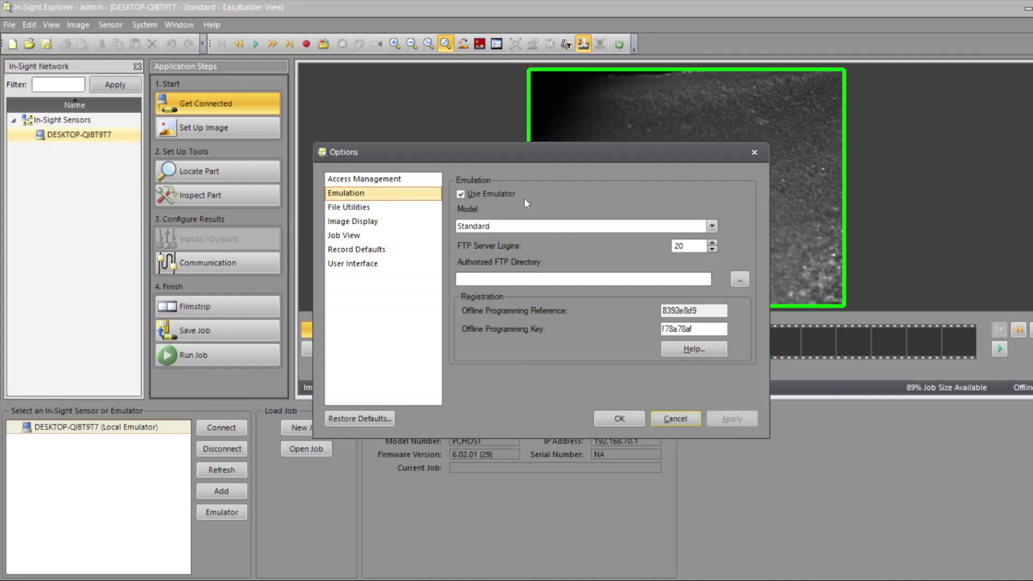
pyautogui.click(692, 329)
pyautogui.click(701, 329)
pyautogui.moveTo(702, 329); pyautogui.dragTo(610, 352)
pyautogui.hotkey('ctrl', 'c')
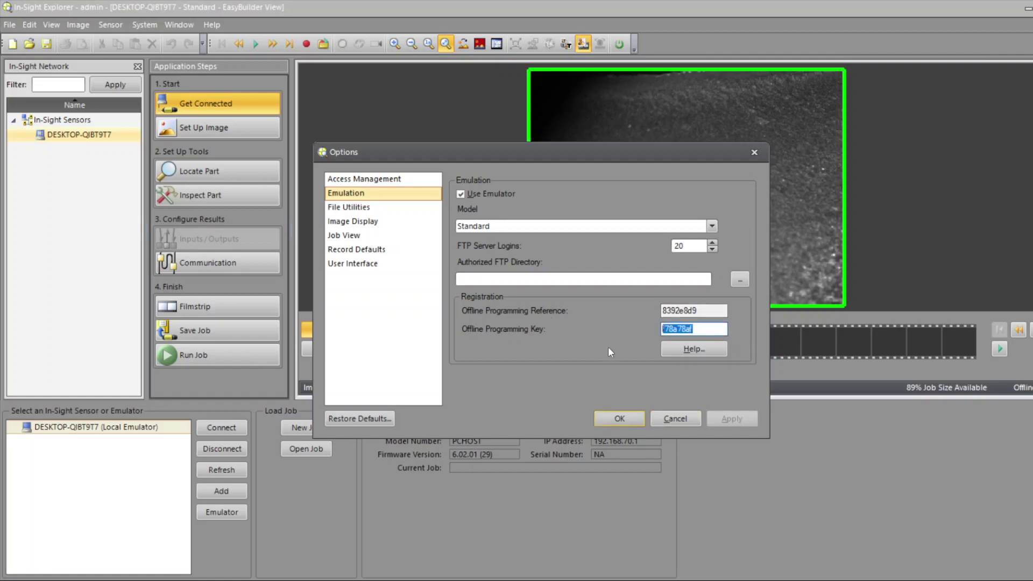
pyautogui.press('Delete')
pyautogui.moveTo(724, 310); pyautogui.dragTo(631, 311)
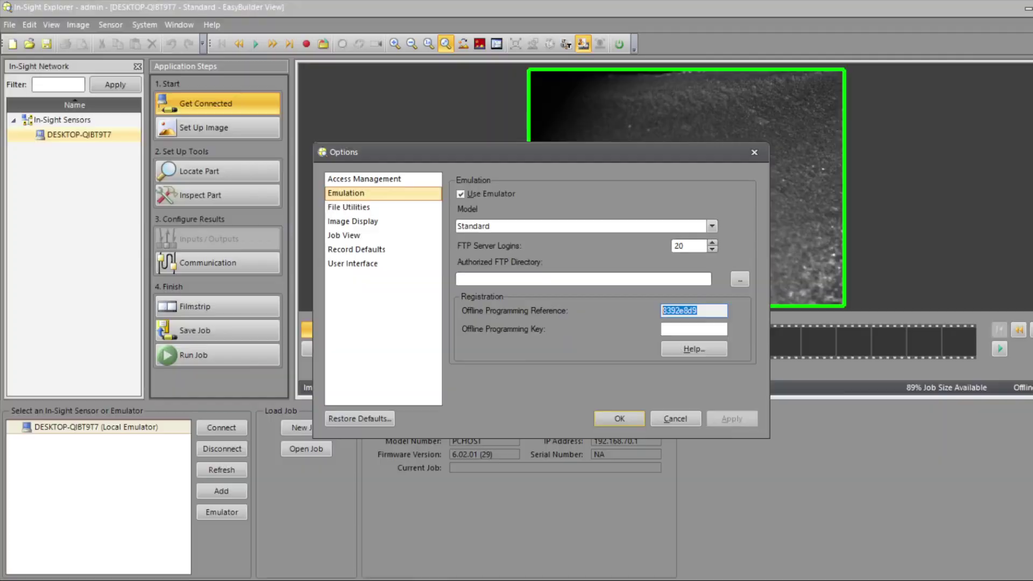
# In the browser, go to In-Sight Support > In-Sight Emulator Key and scroll to the key form
pyautogui.hotkey('alt', 'Tab')
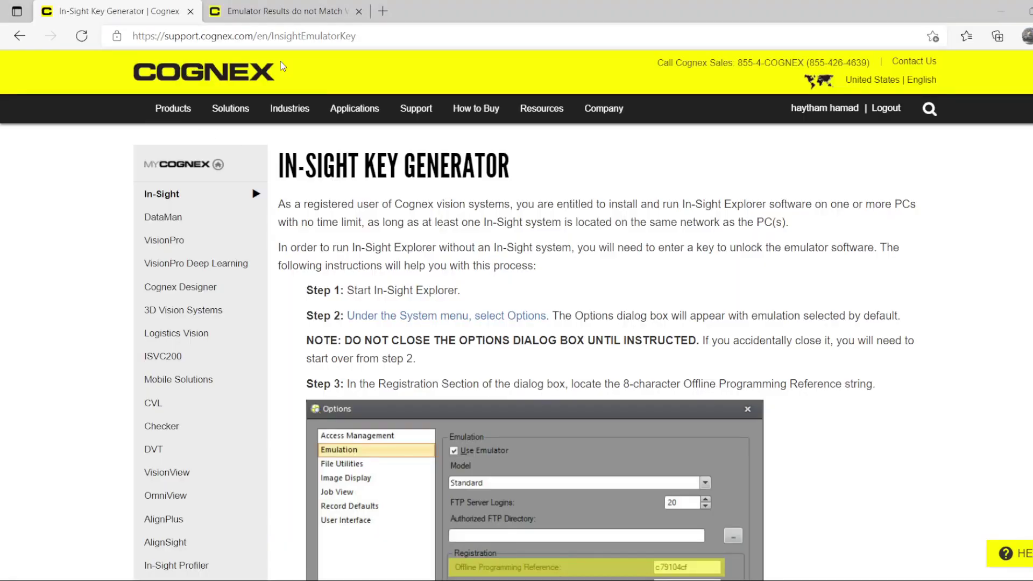
pyautogui.moveTo(420, 115)
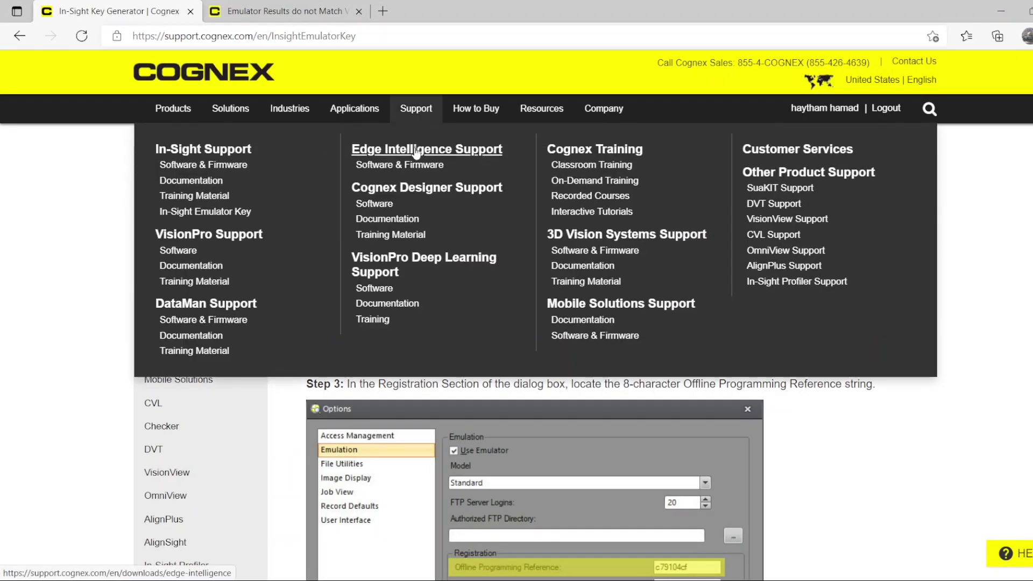
pyautogui.click(233, 152)
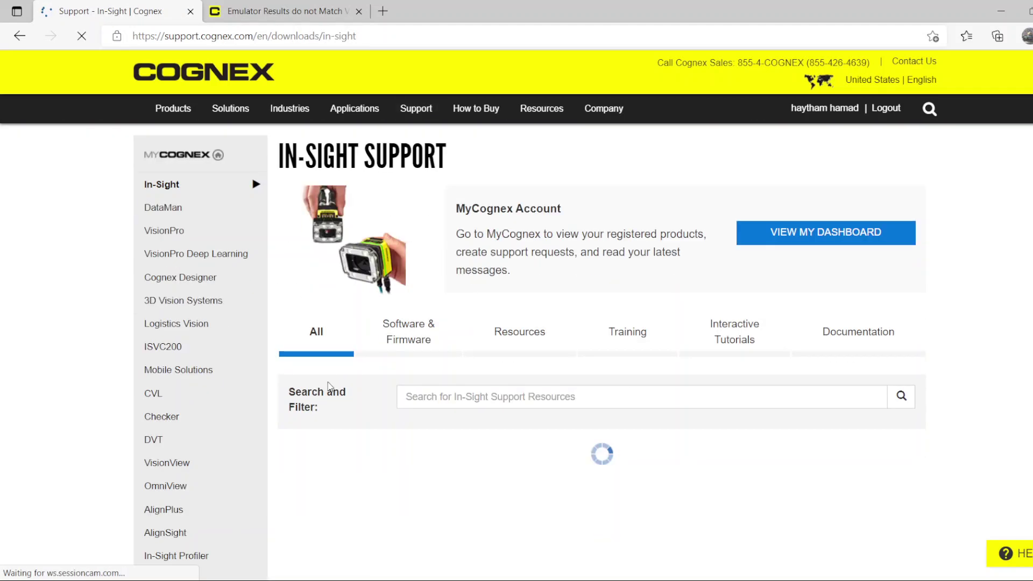
pyautogui.scroll(-7, 246, 392)
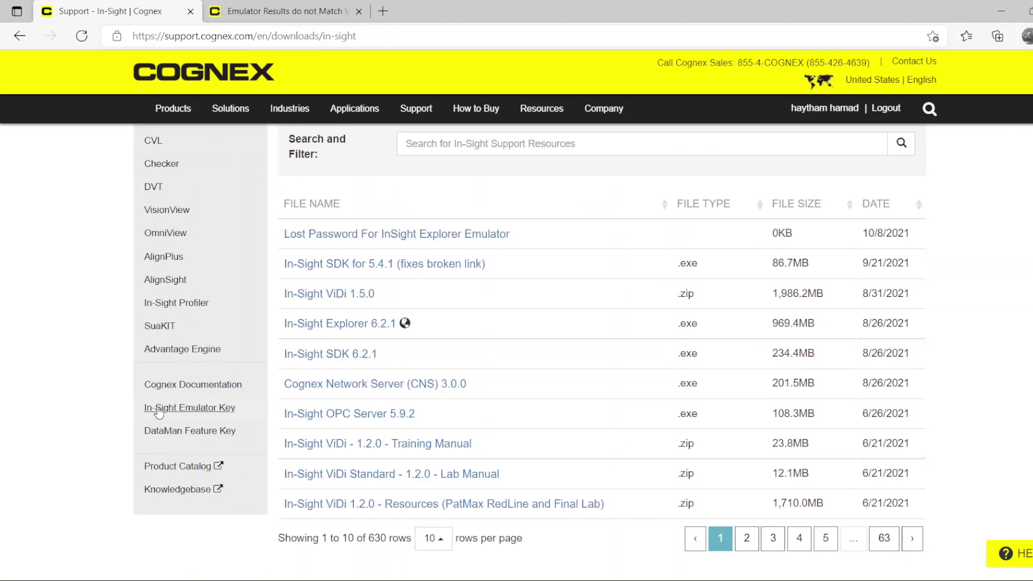
pyautogui.click(209, 412)
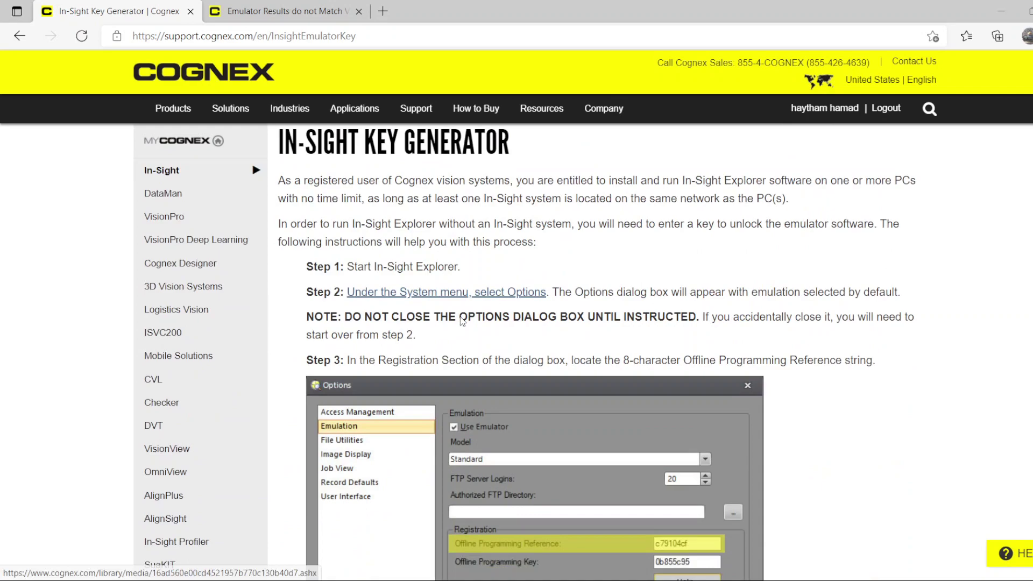
pyautogui.scroll(-8, 493, 301)
pyautogui.scroll(5, 498, 302)
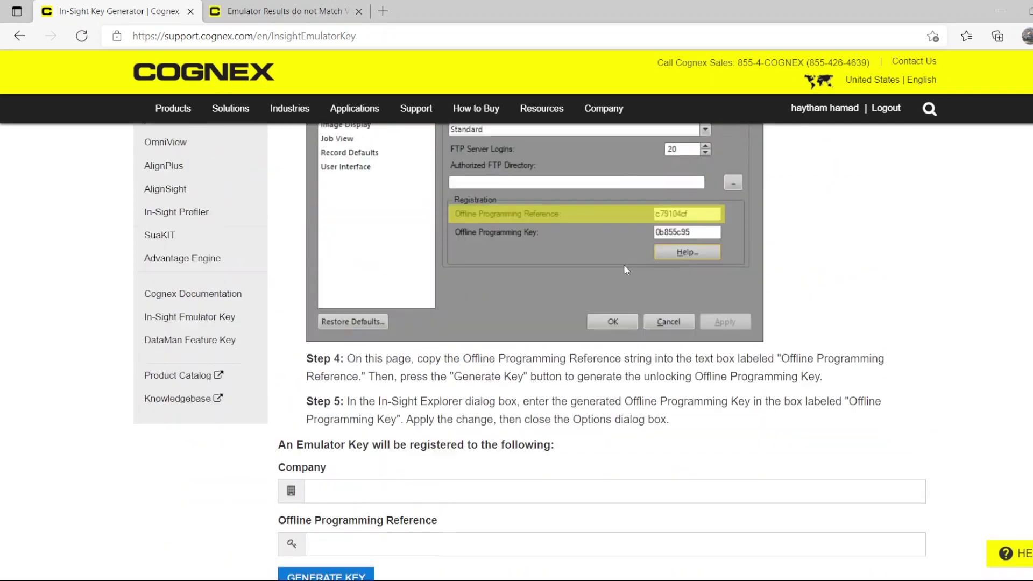
pyautogui.scroll(-6, 511, 371)
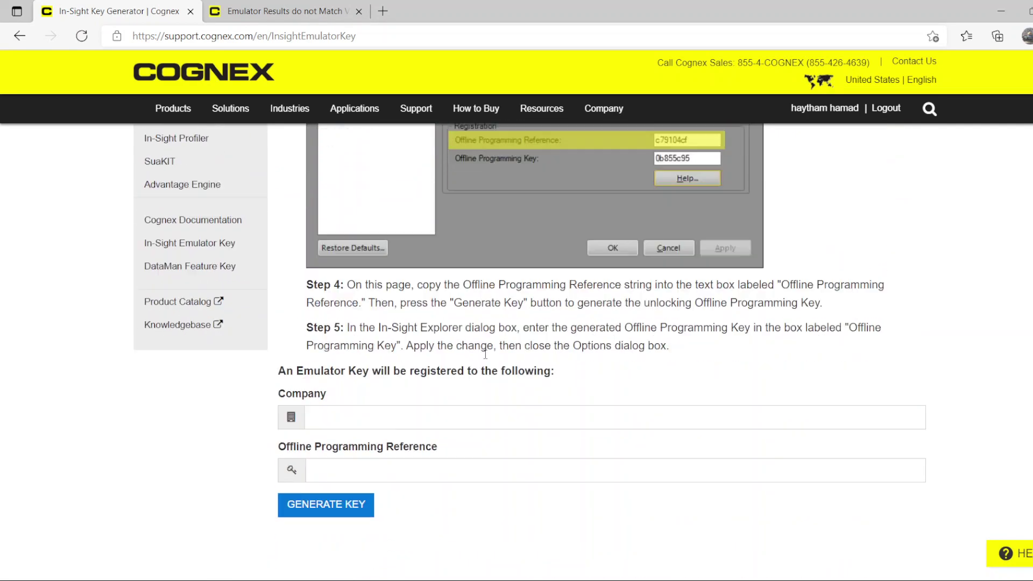
# Dismiss the Company autofill and enter the saved reference in the Offline Programming Reference field
pyautogui.click(435, 366)
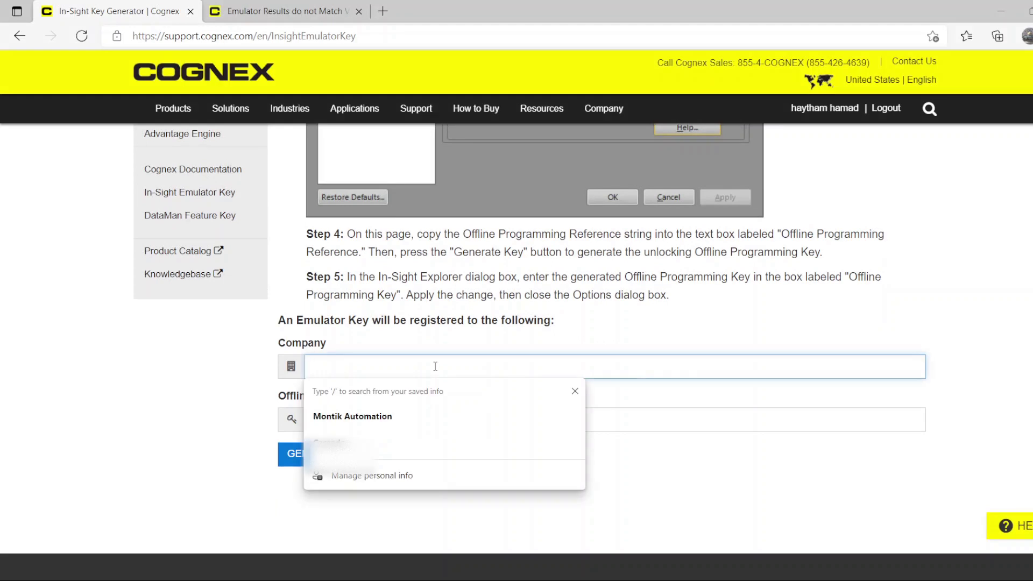
pyautogui.click(454, 323)
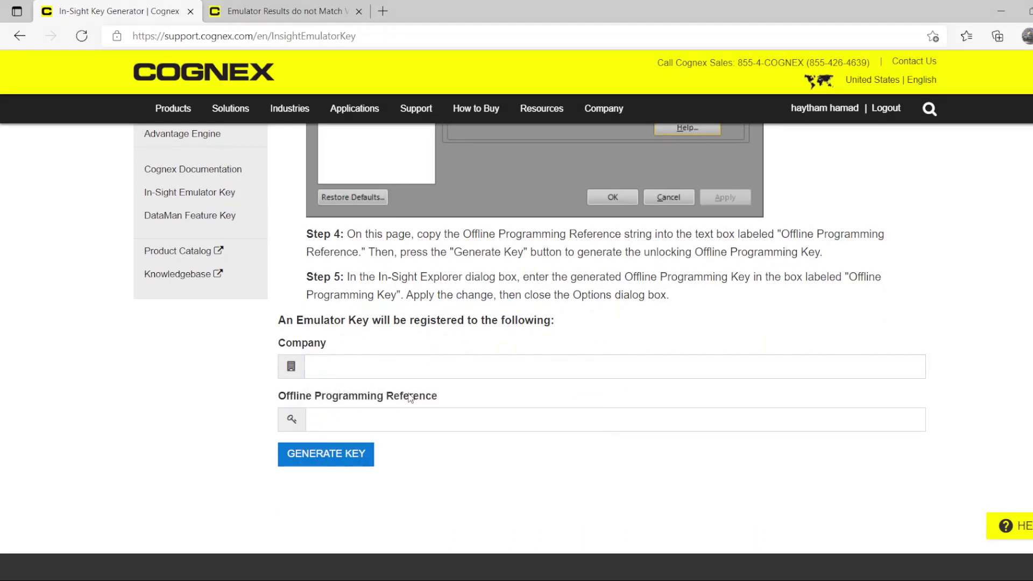
pyautogui.click(422, 417)
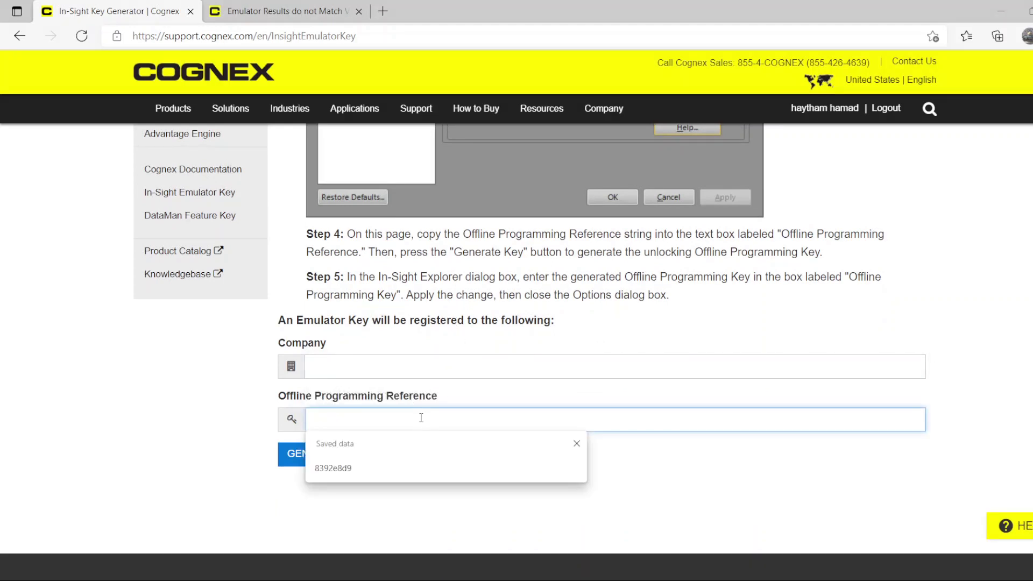
pyautogui.click(353, 465)
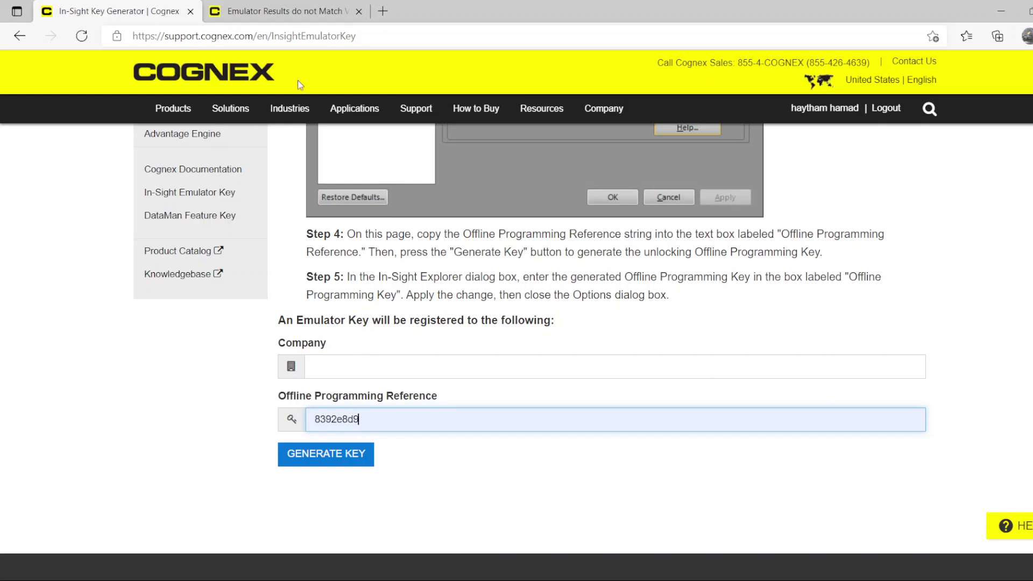
# Paste the generated key into the emulation options' empty Offline Programming Key field
pyautogui.click(449, 559)
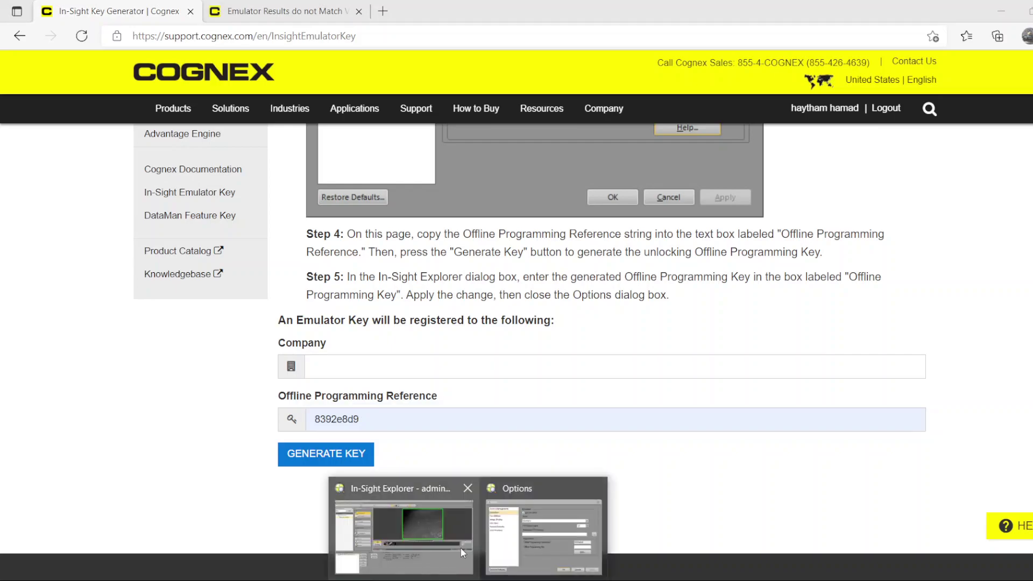
pyautogui.click(526, 534)
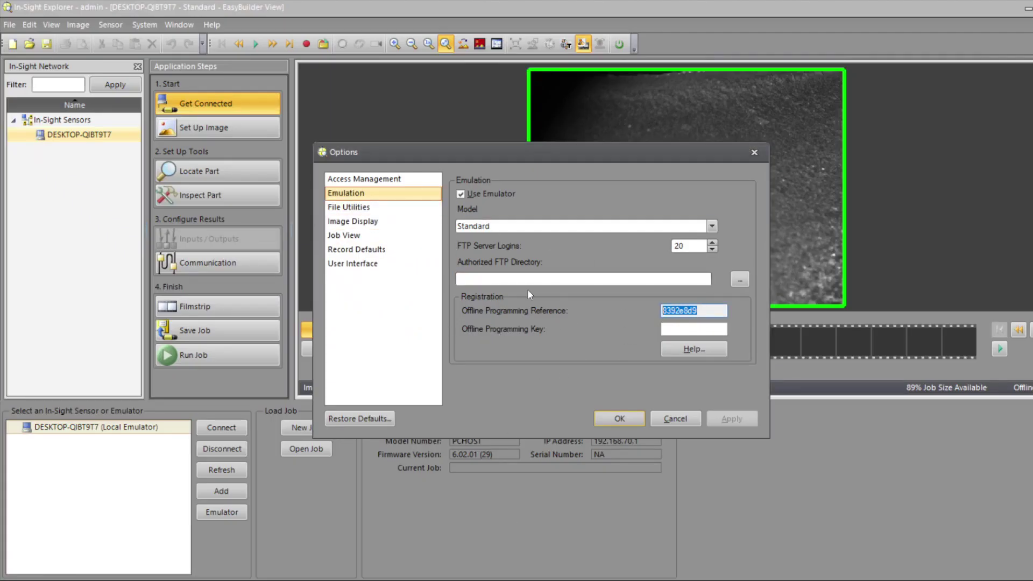
pyautogui.click(673, 329)
pyautogui.hotkey('ctrl', 'v')
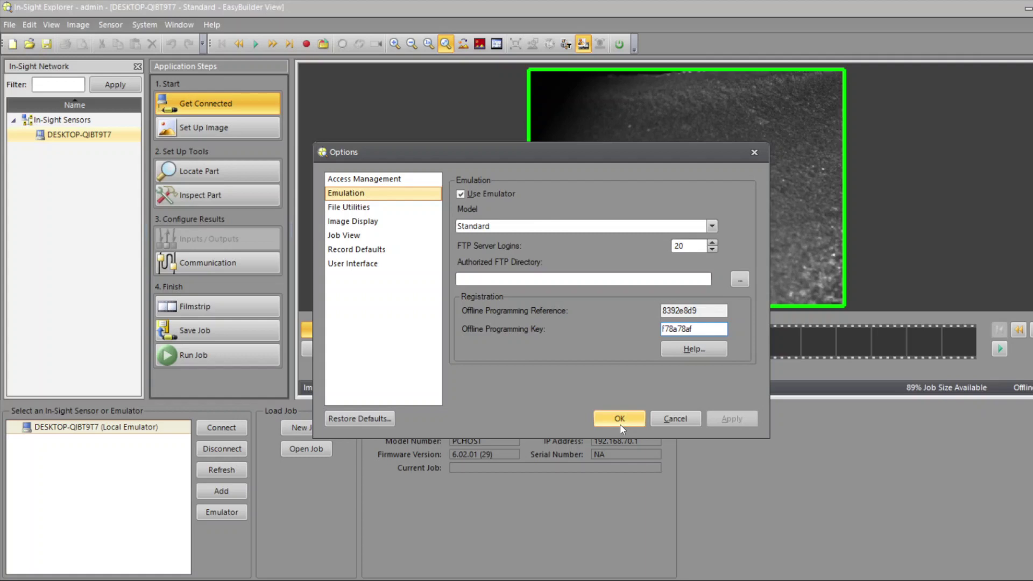
# Confirm the emulation options with OK
pyautogui.click(686, 418)
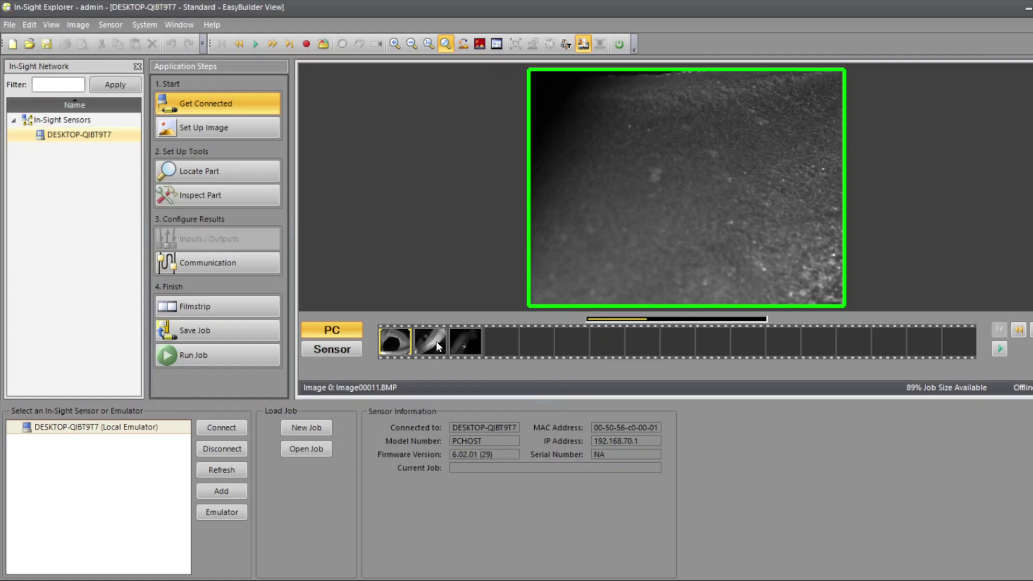
# In System > Options Emulation, change the emulator Model from Standard to In-Sight 9912
pyautogui.click(148, 26)
pyautogui.click(193, 295)
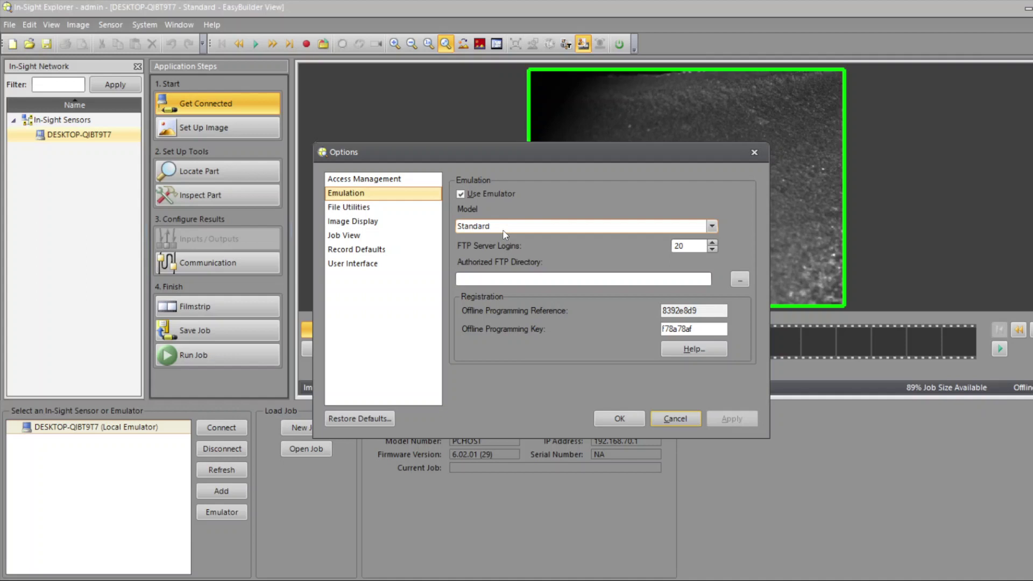
pyautogui.moveTo(610, 157); pyautogui.dragTo(799, 182)
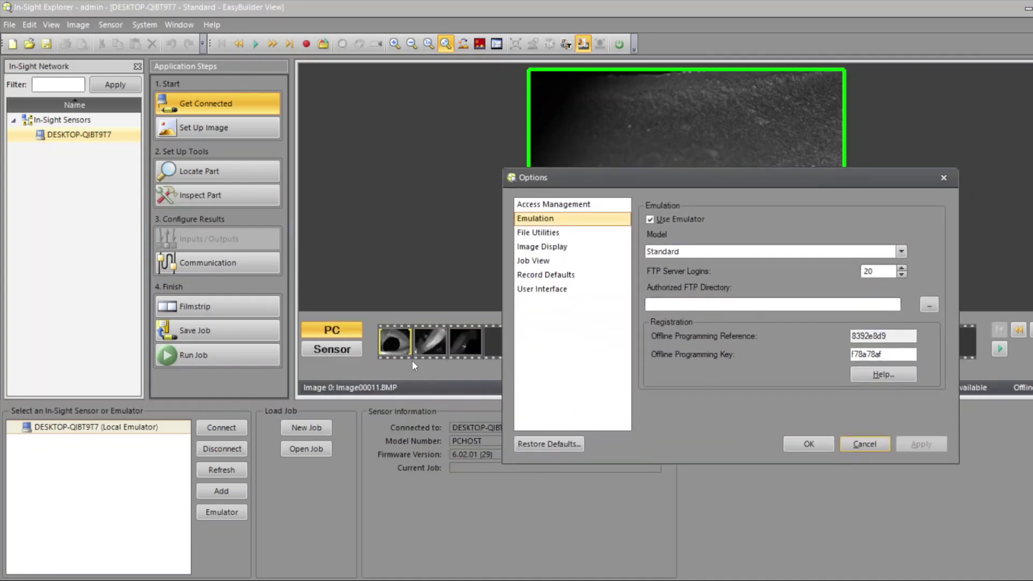
pyautogui.click(901, 252)
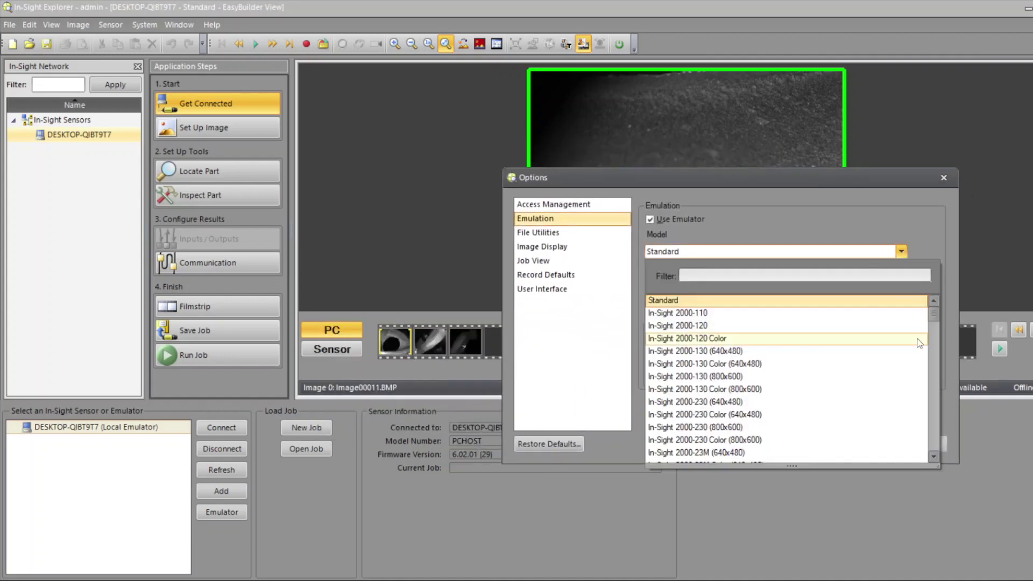
pyautogui.moveTo(932, 312); pyautogui.dragTo(936, 324)
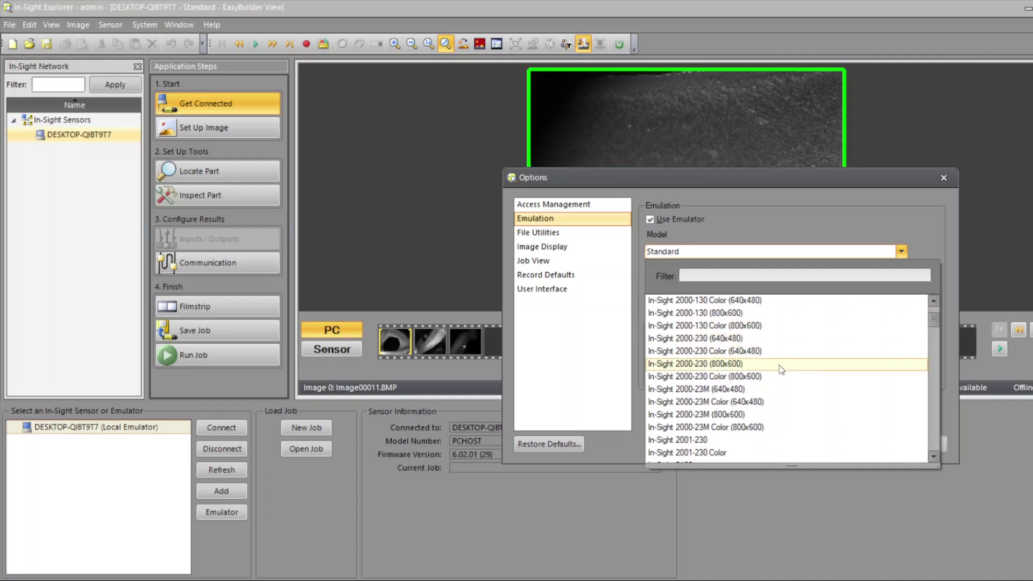
pyautogui.scroll(-15, 802, 374)
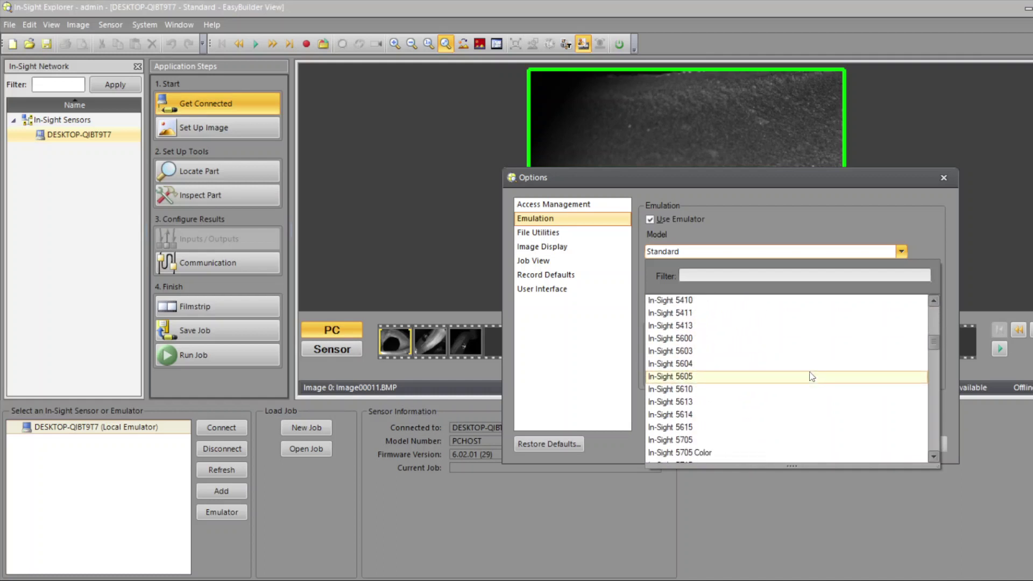
pyautogui.scroll(-10, 803, 381)
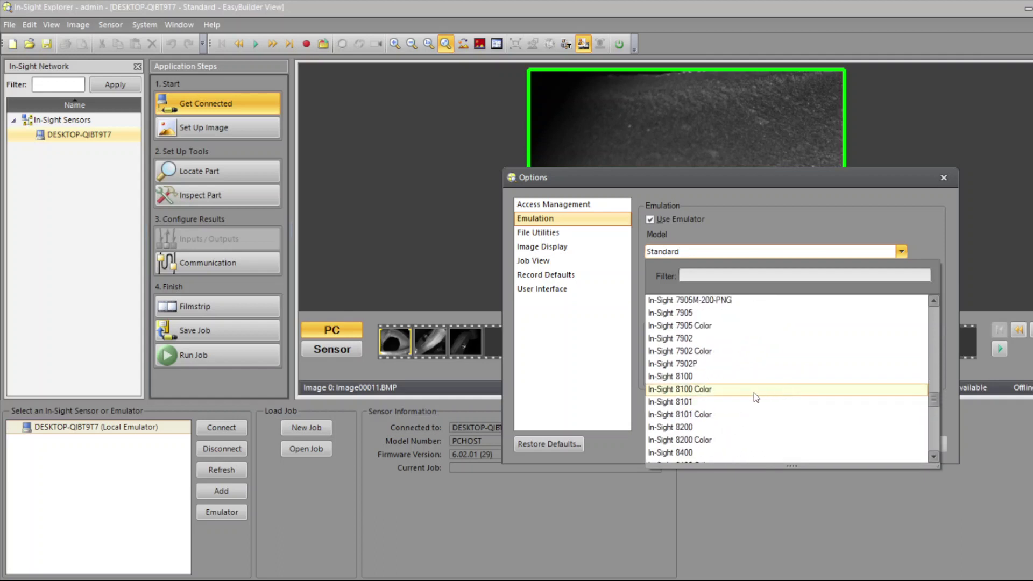
pyautogui.scroll(-5, 739, 389)
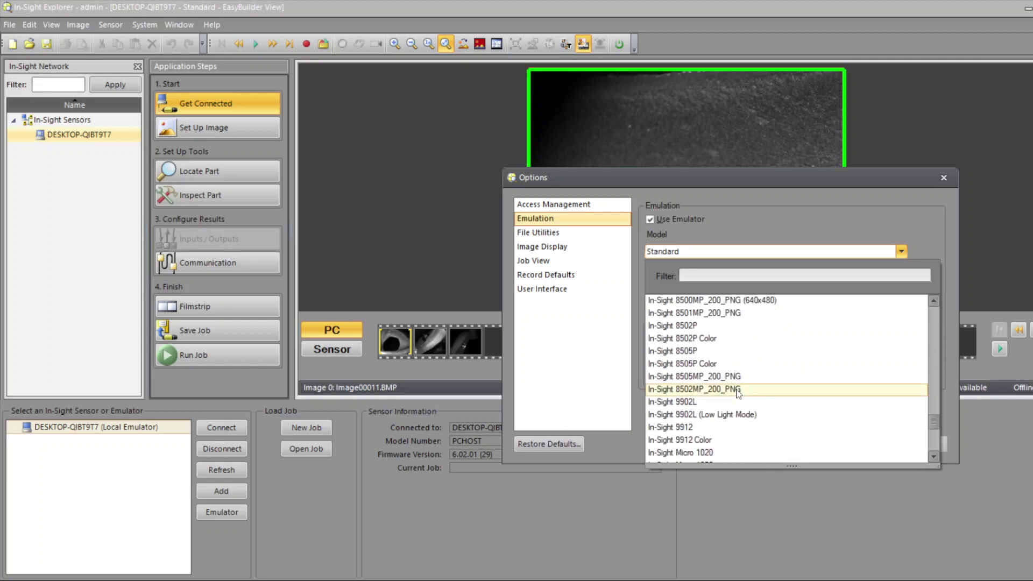
pyautogui.click(732, 428)
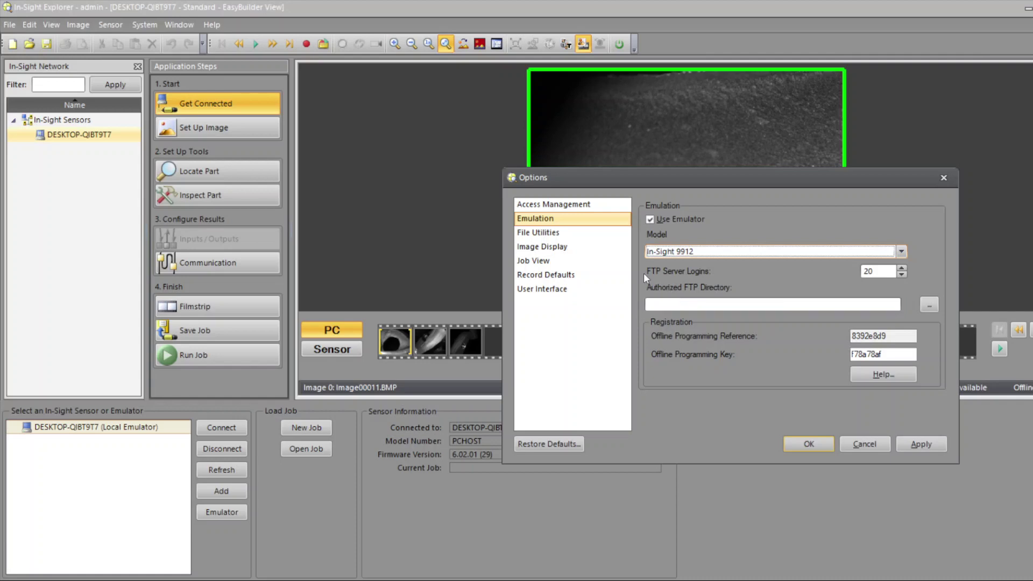
# Apply the model, cancel saving the job, allow firewall access, and dismiss the Connection Error
pyautogui.click(810, 444)
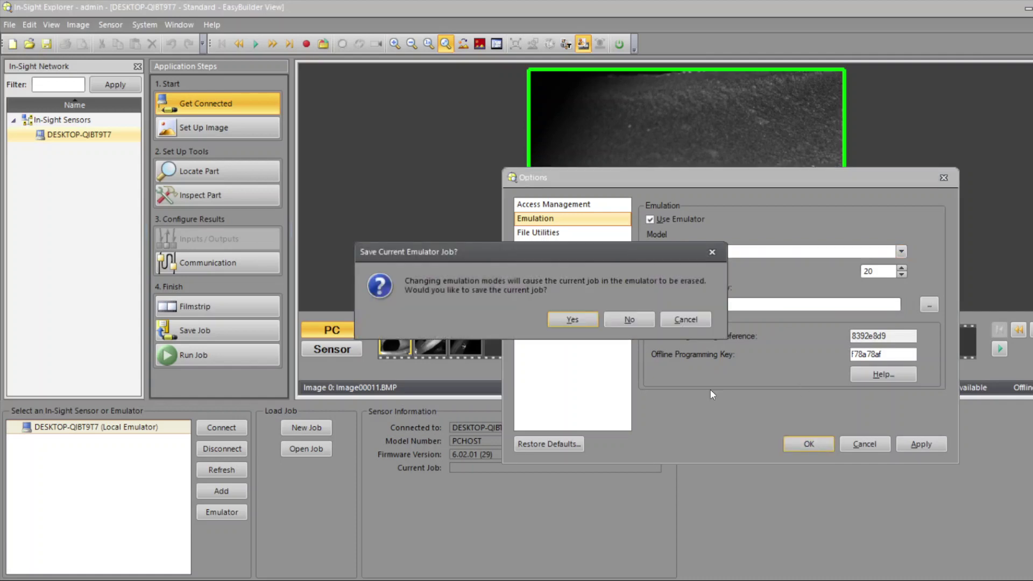
pyautogui.click(571, 320)
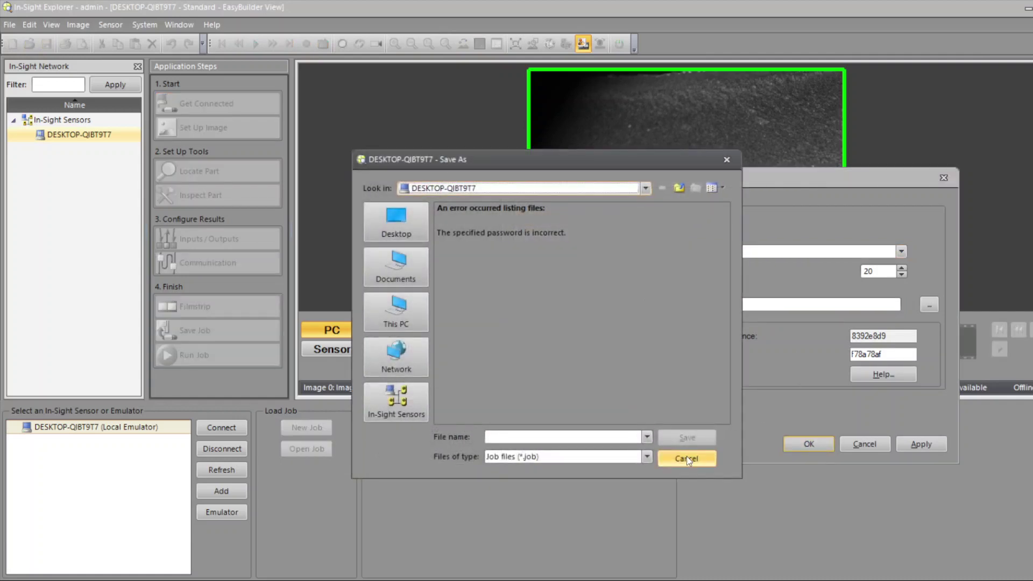
pyautogui.click(683, 455)
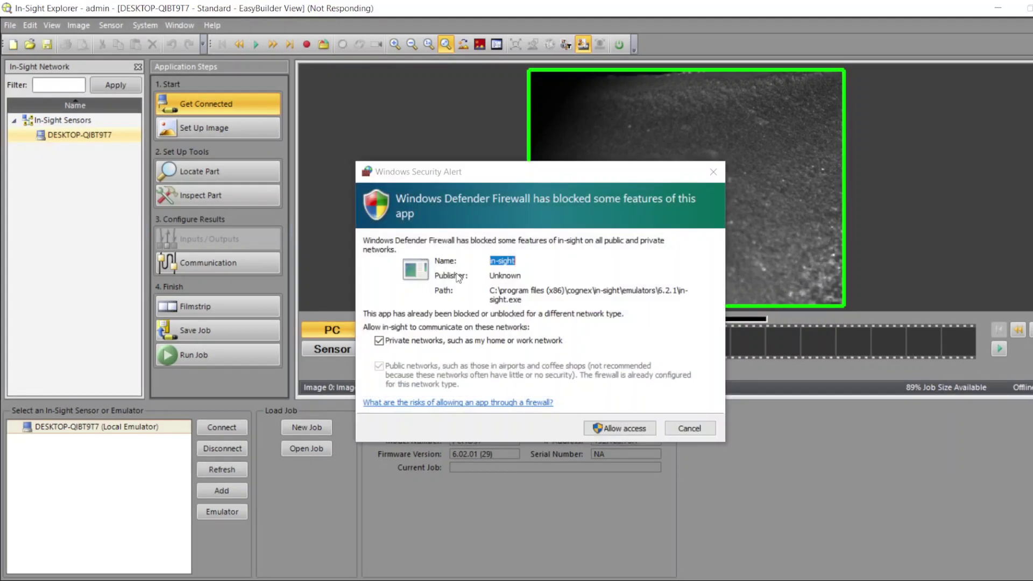
pyautogui.click(634, 426)
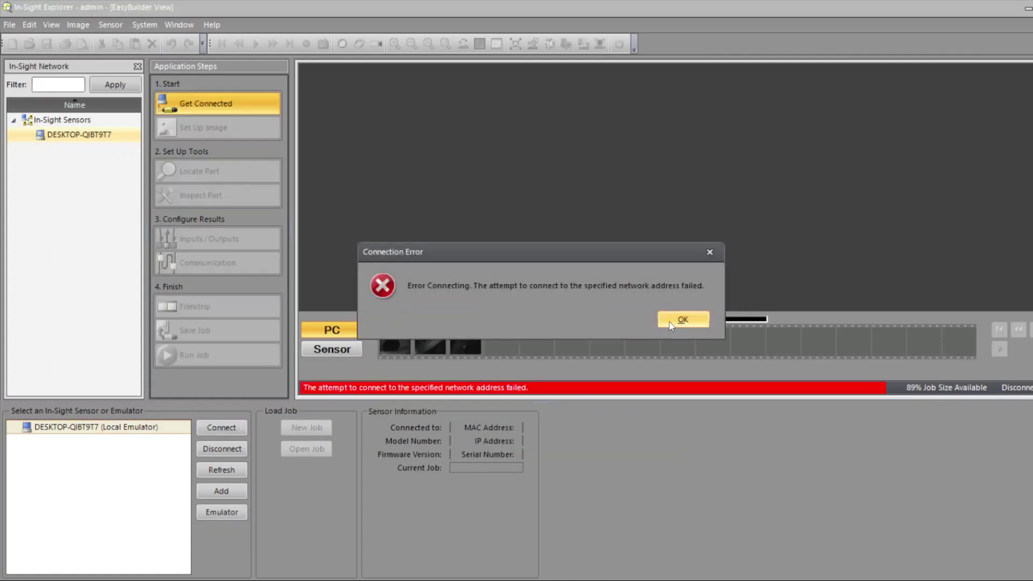
pyautogui.click(696, 319)
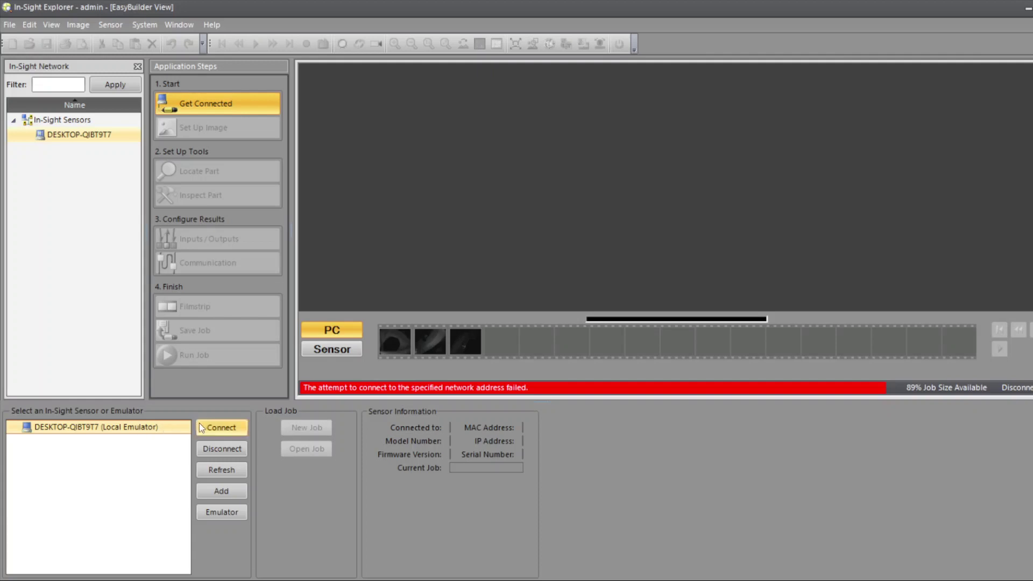
# Reconnect to the local emulator and cycle through Image00011–Image00013, ending on Image00011
pyautogui.click(221, 427)
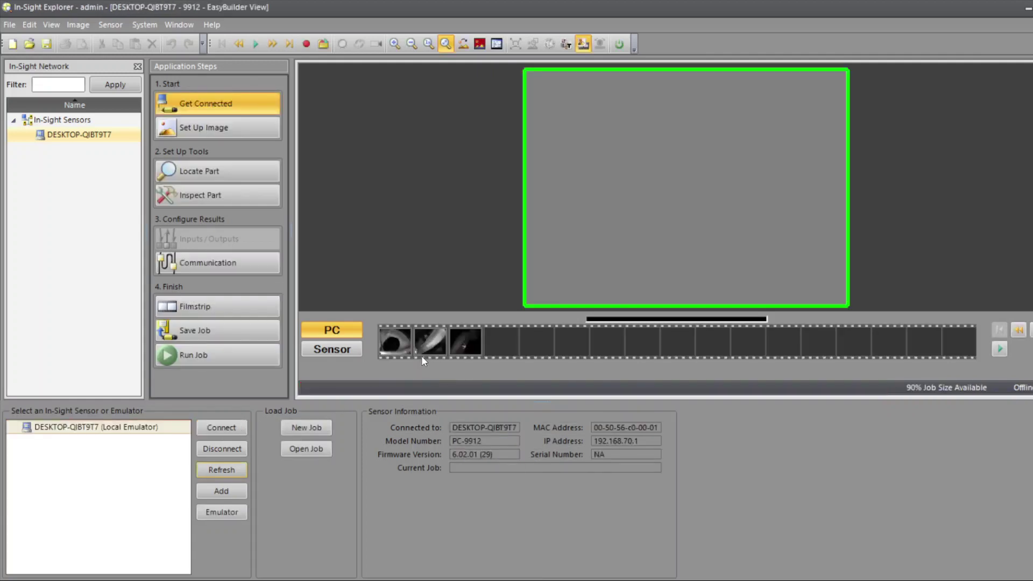
pyautogui.click(405, 343)
pyautogui.click(441, 343)
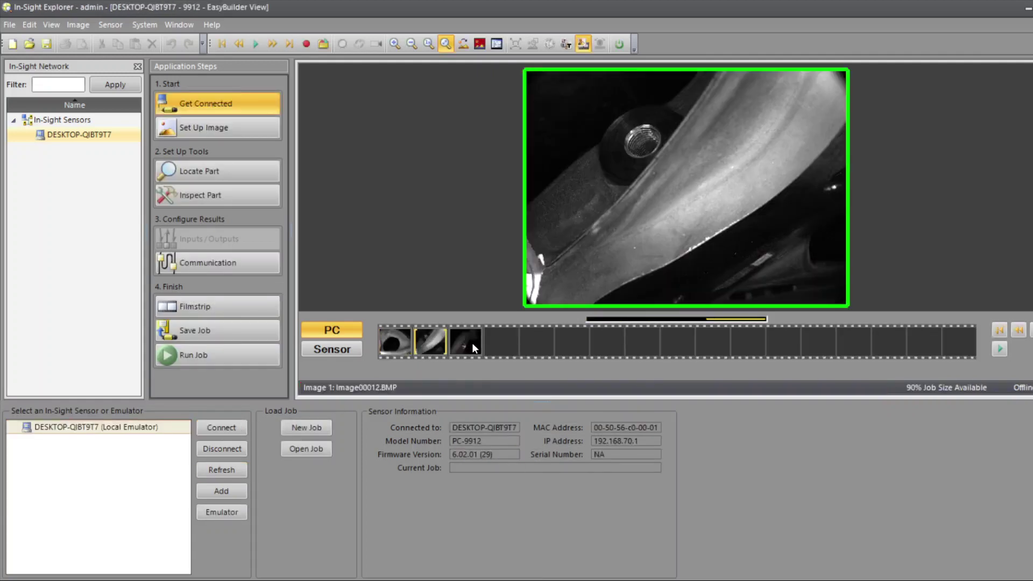
pyautogui.click(472, 343)
pyautogui.click(438, 350)
pyautogui.click(397, 347)
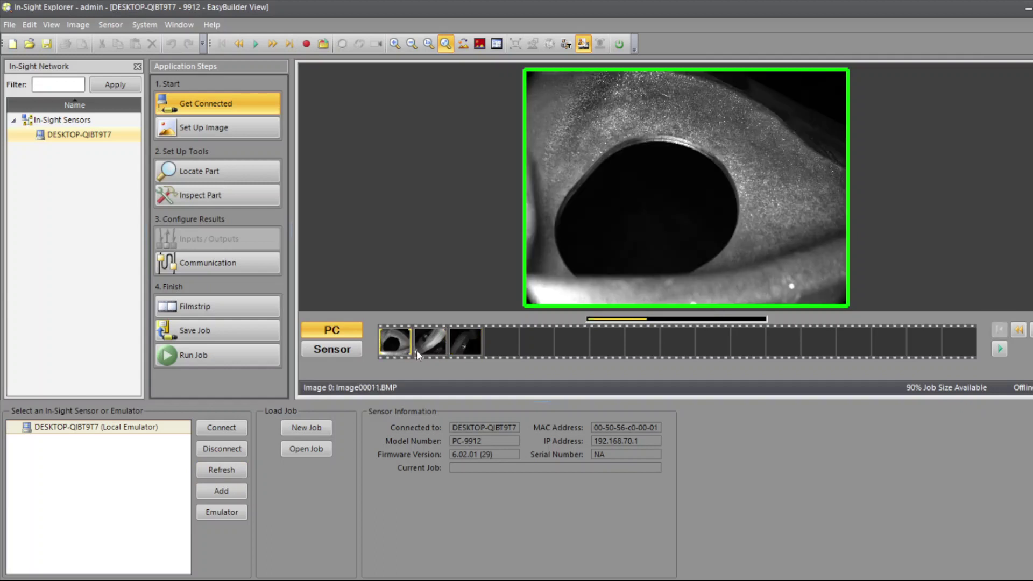
pyautogui.click(445, 346)
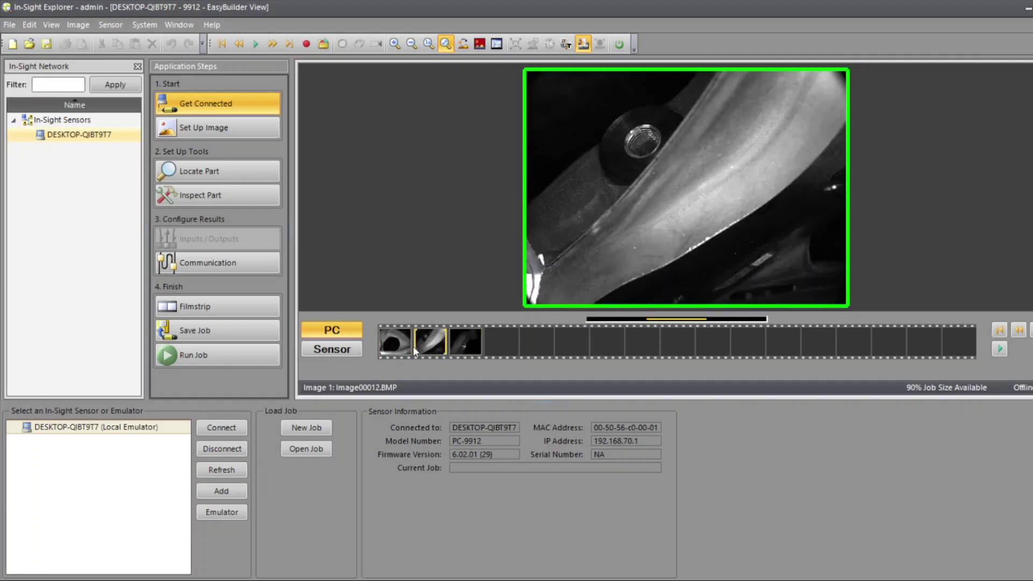
pyautogui.click(404, 345)
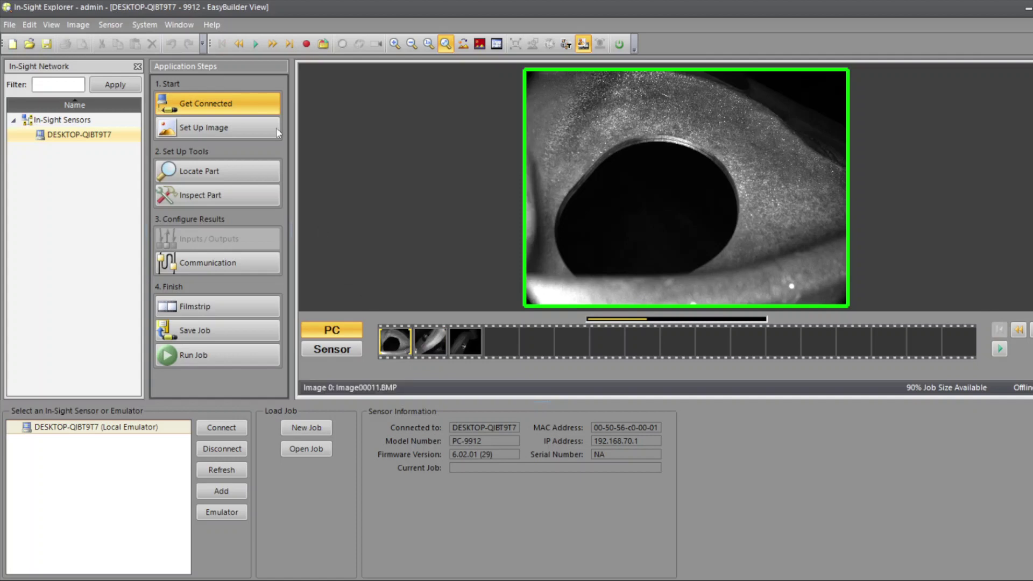
# Check in System > Options that the model is In-Sight 9912, then cancel
pyautogui.click(154, 24)
pyautogui.click(185, 293)
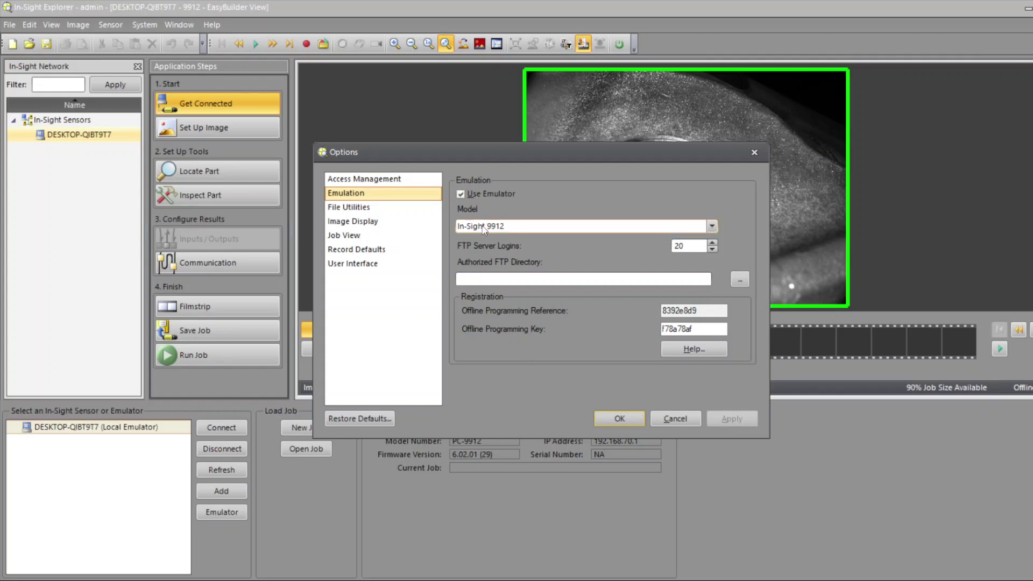
pyautogui.click(662, 415)
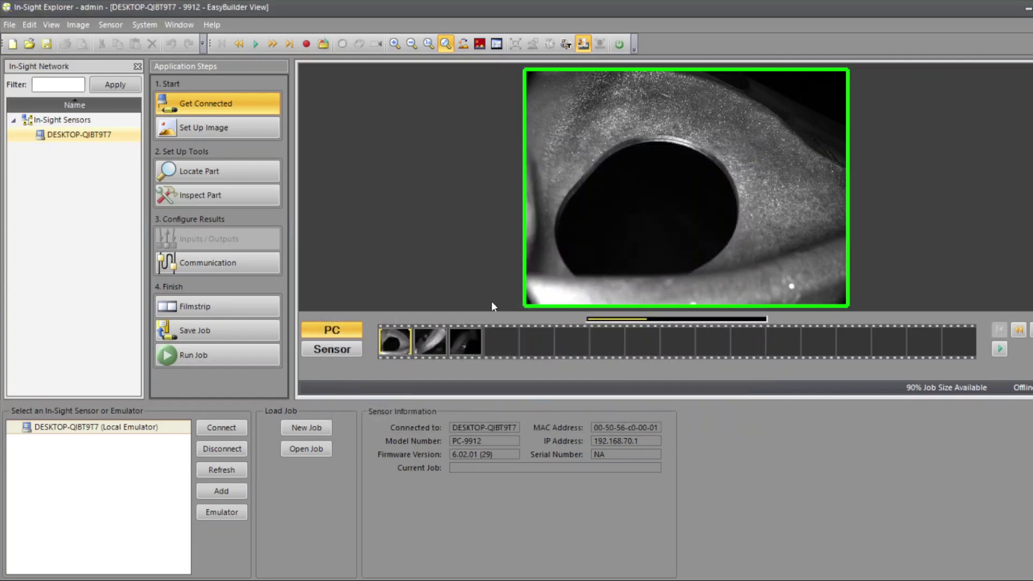